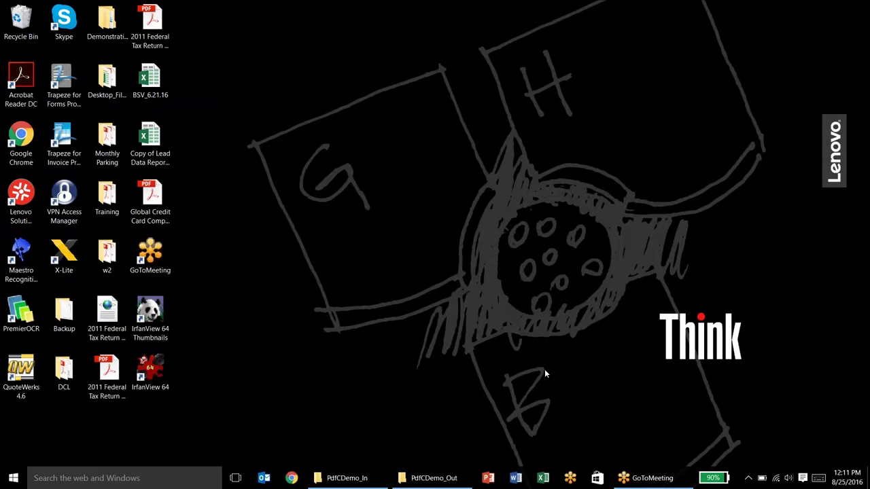
# - Launch PremierOCR from its desktop icon and wait for the Quick Setup Wizard
pyautogui.doubleClick(21, 314)
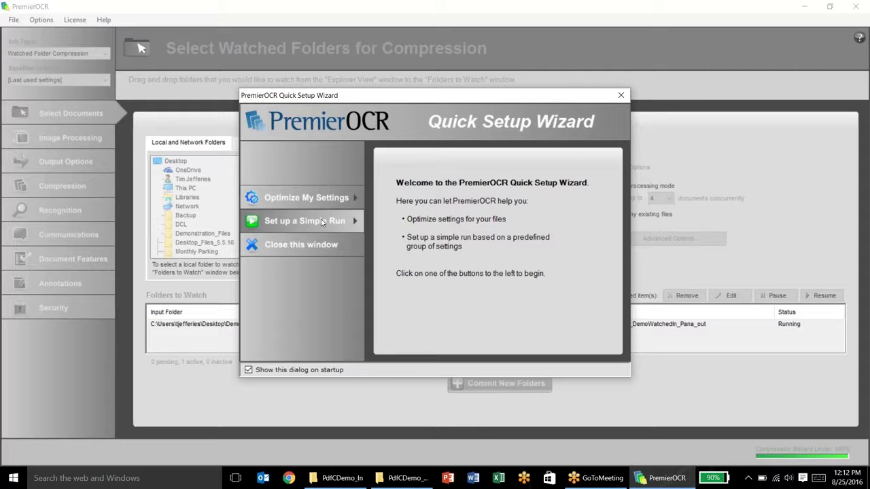
# - Dismiss the Quick Setup Wizard and switch the job type to Batch Compression
pyautogui.click(621, 94)
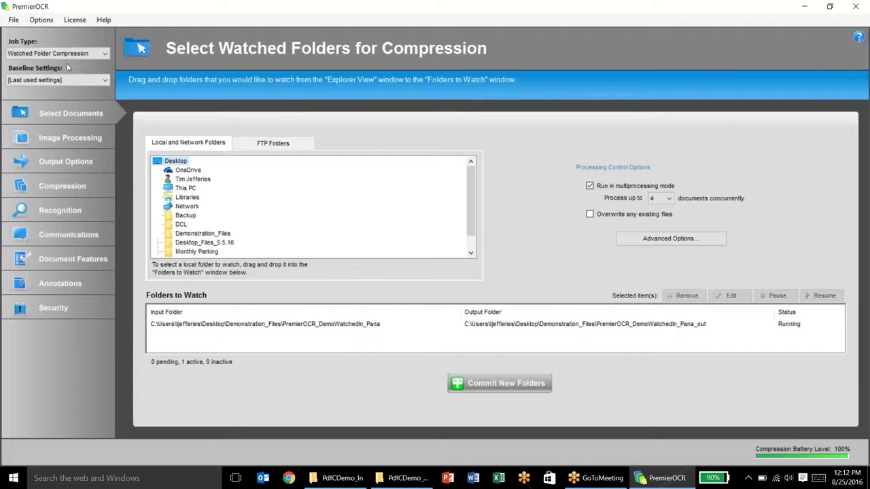
pyautogui.click(77, 56)
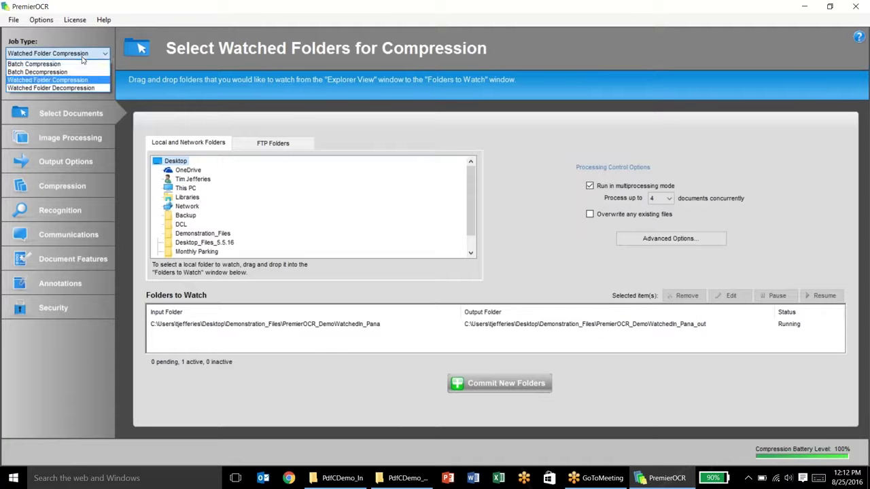
pyautogui.click(77, 64)
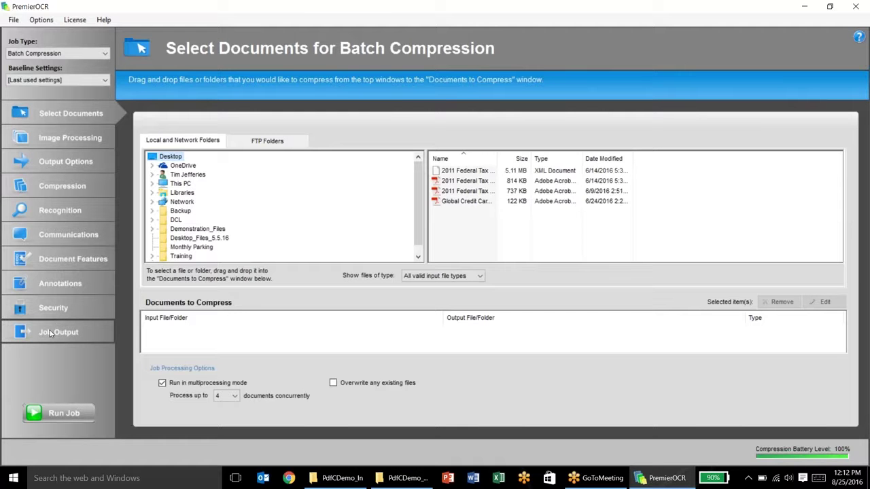
# - In Image Processing, set Page deskew/rotation to automatically rotate all pages to readable orientation
pyautogui.click(76, 137)
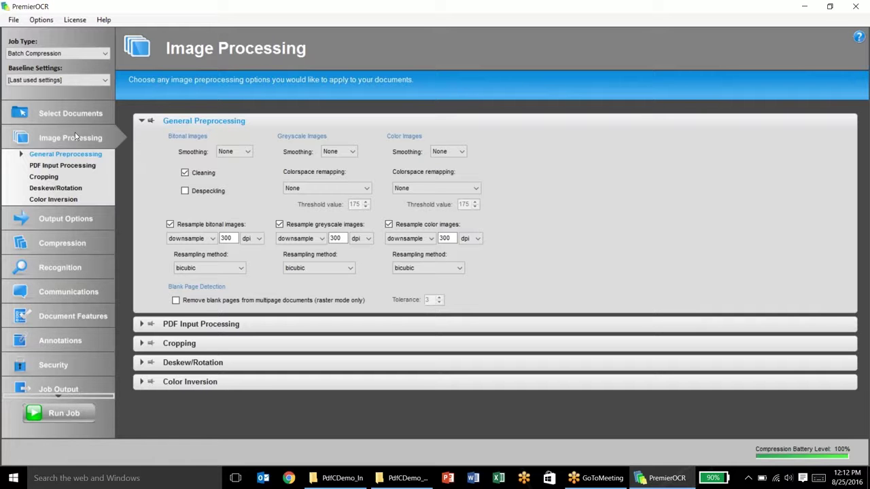
pyautogui.click(46, 167)
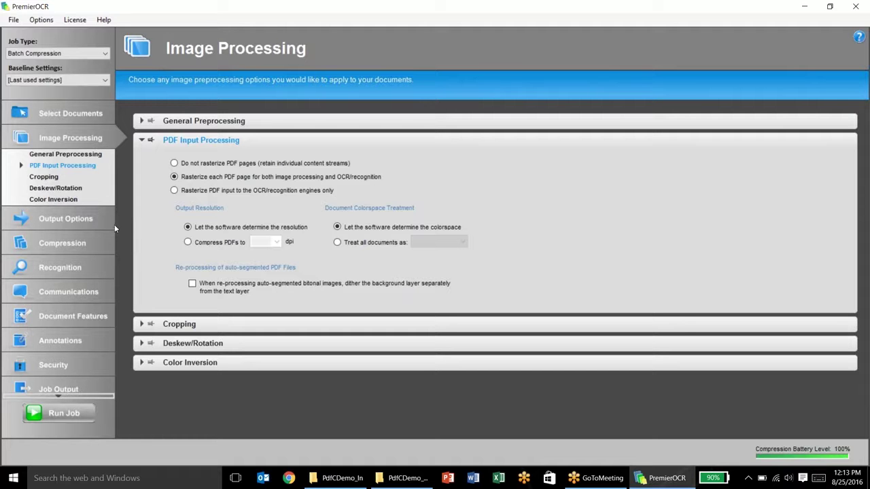
pyautogui.click(48, 178)
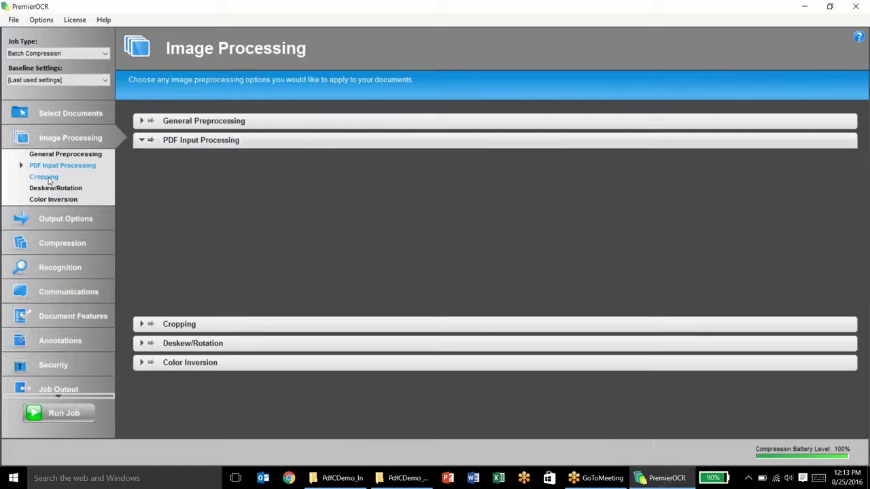
pyautogui.click(52, 188)
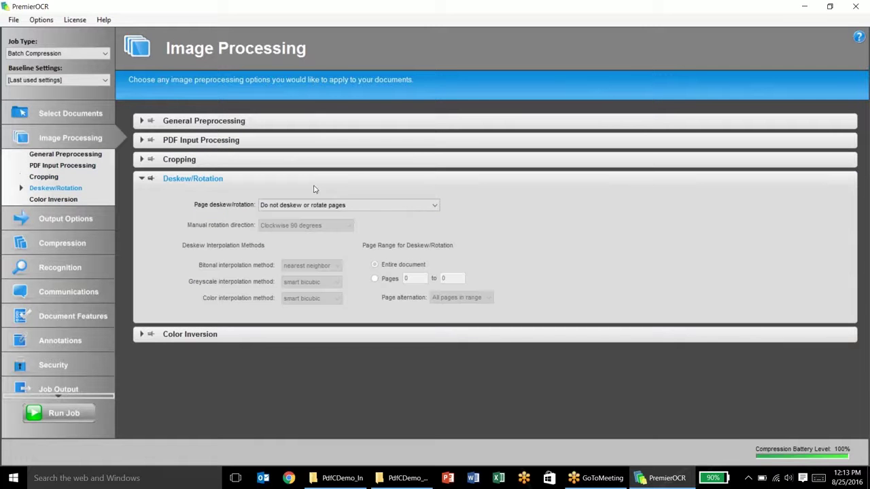
pyautogui.click(355, 206)
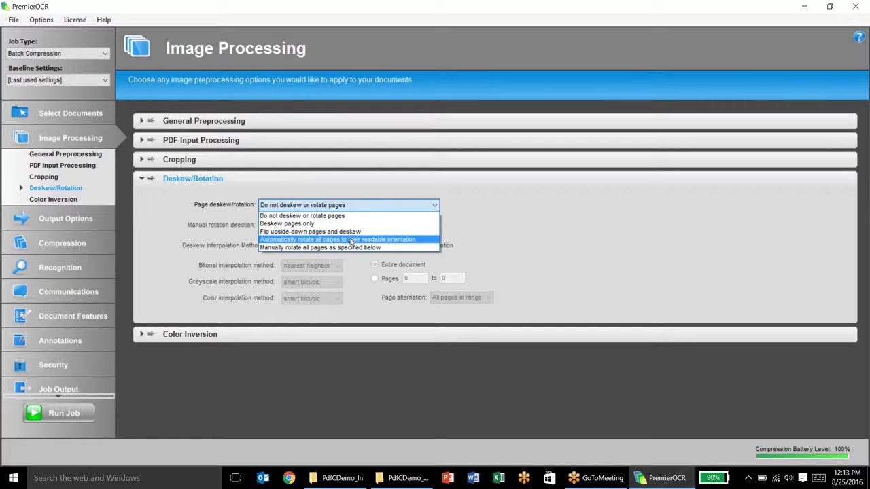
pyautogui.click(352, 240)
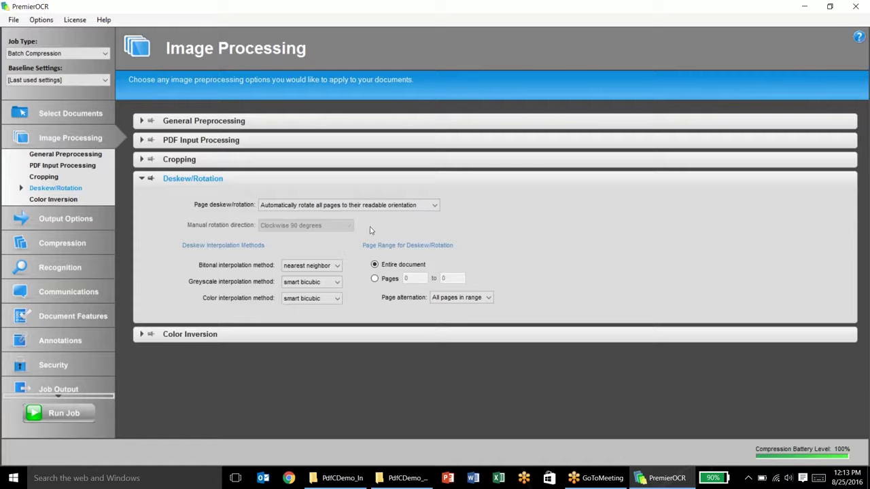
pyautogui.click(55, 198)
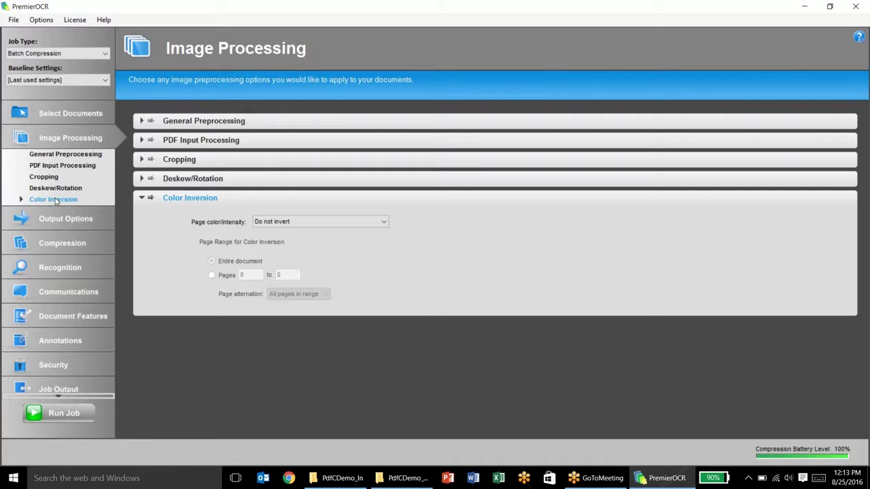
# - Keep the output PDF Version on Auto-select and check the merging/splitting settings
pyautogui.click(52, 221)
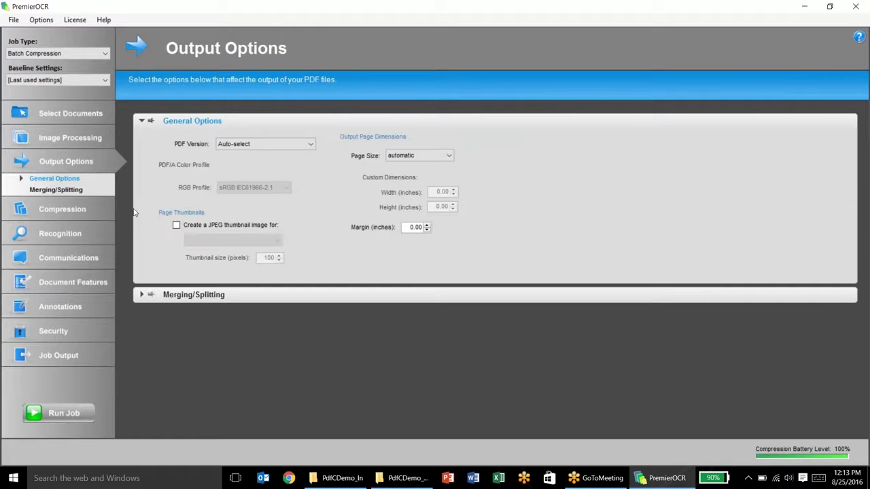
pyautogui.click(311, 145)
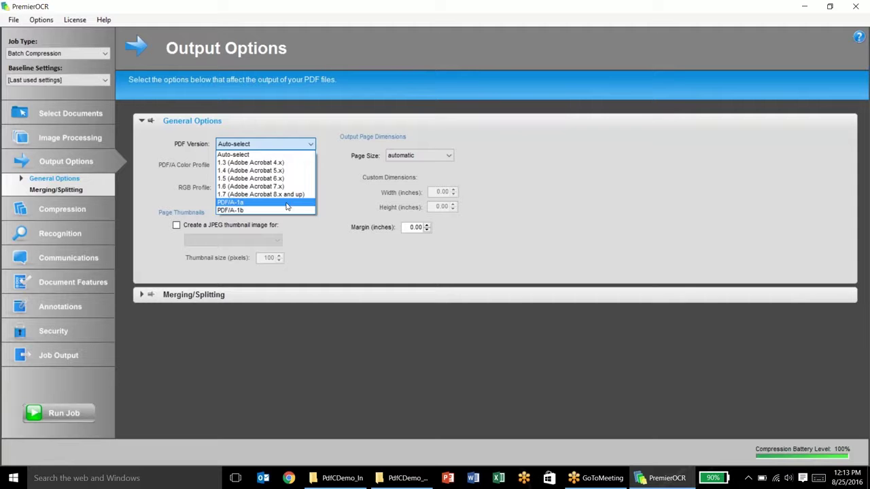
pyautogui.click(295, 156)
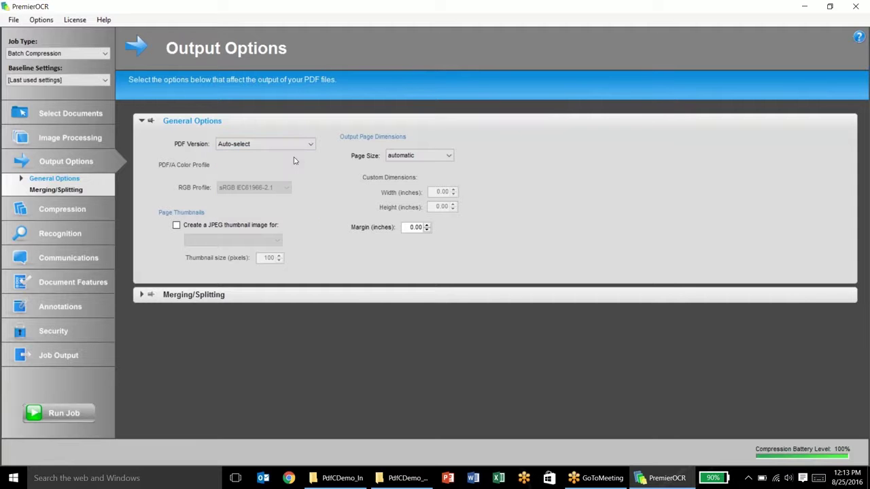
pyautogui.click(80, 191)
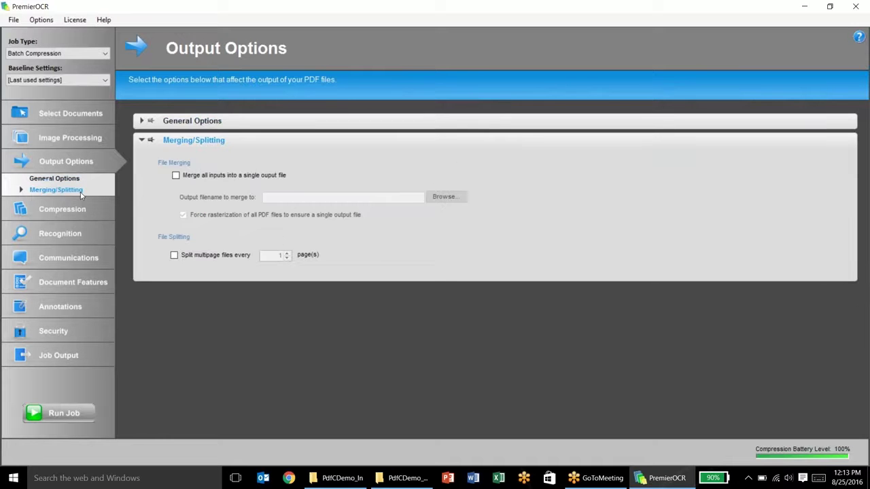
# - Review the bitonal, greyscale and color compression panels, then move to Recognition Options
pyautogui.click(74, 209)
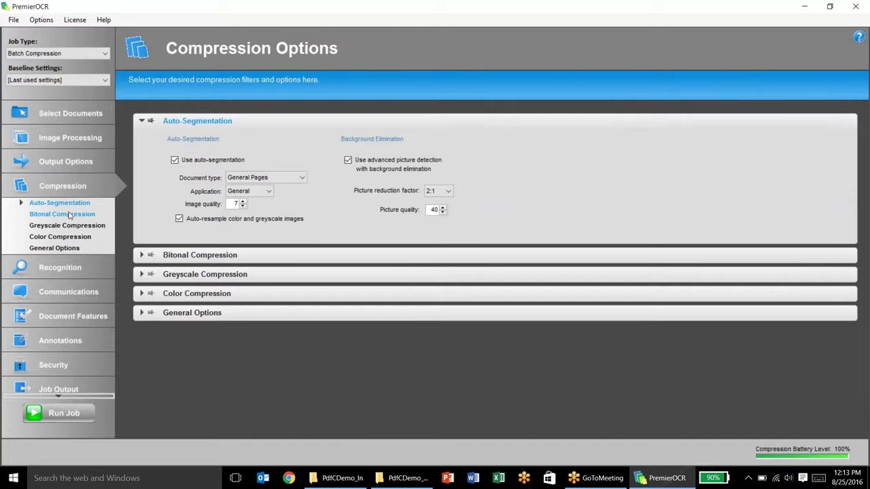
pyautogui.click(70, 214)
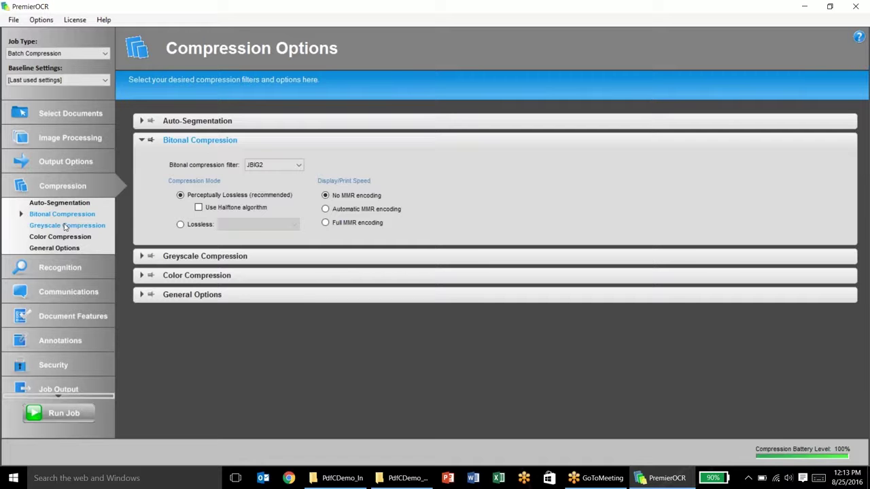
pyautogui.click(65, 227)
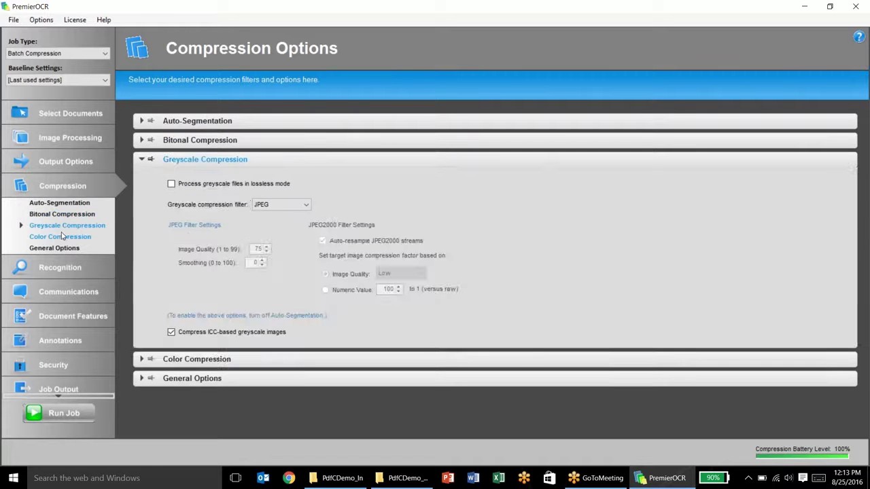
pyautogui.click(60, 238)
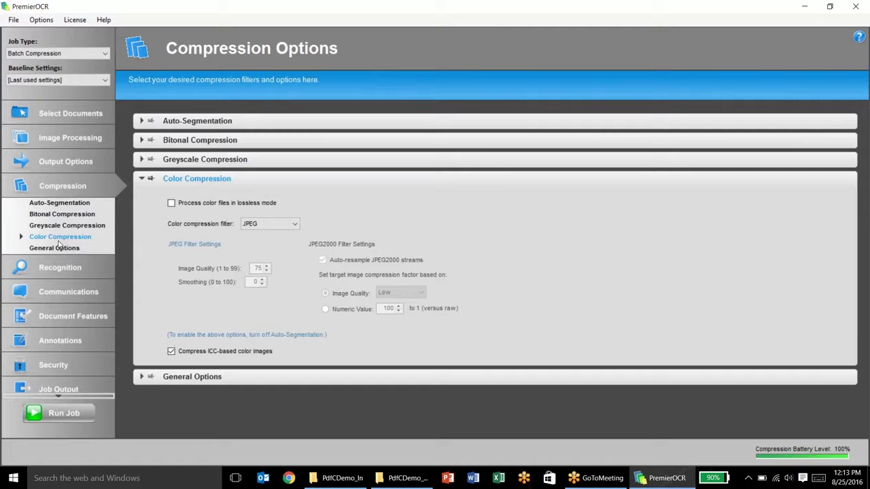
pyautogui.click(60, 210)
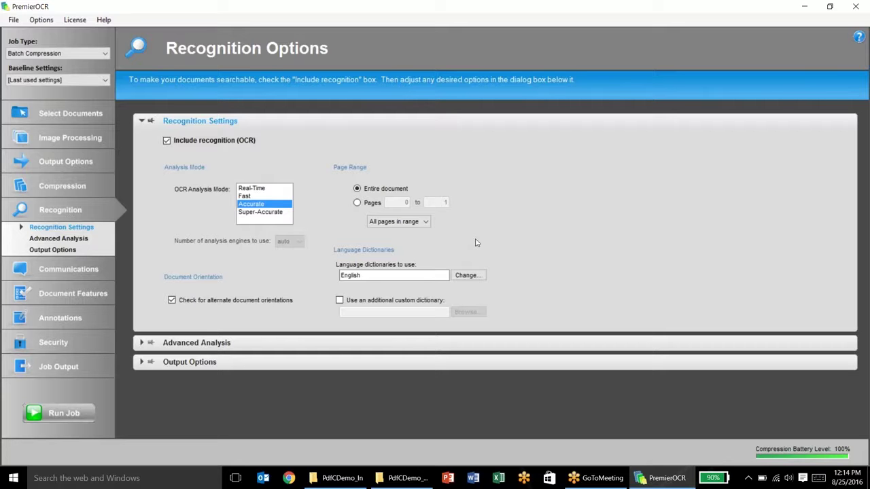
# - Enable generating an auxiliary Plain Text - ASCII (.txt) data file in recognition output options
pyautogui.click(462, 275)
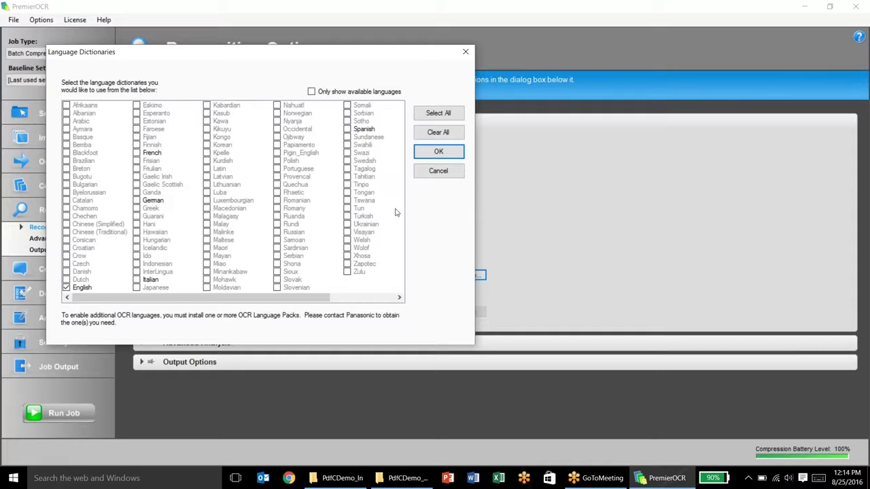
pyautogui.click(465, 54)
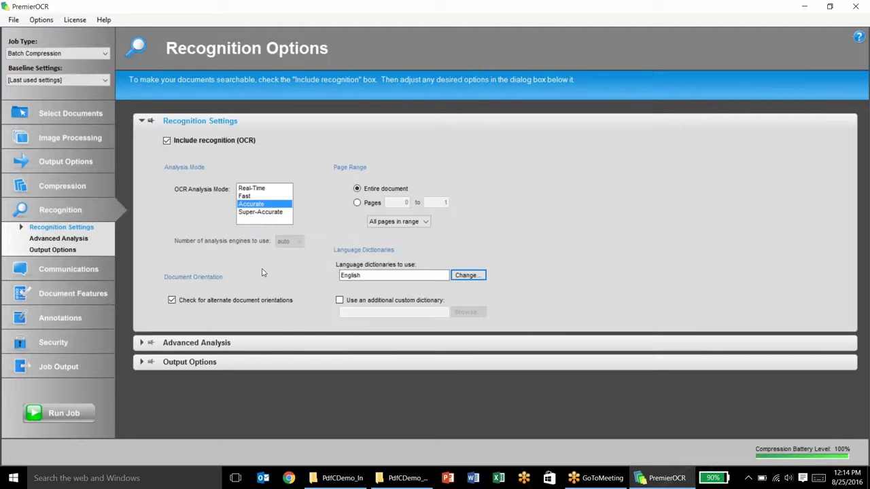
pyautogui.click(58, 238)
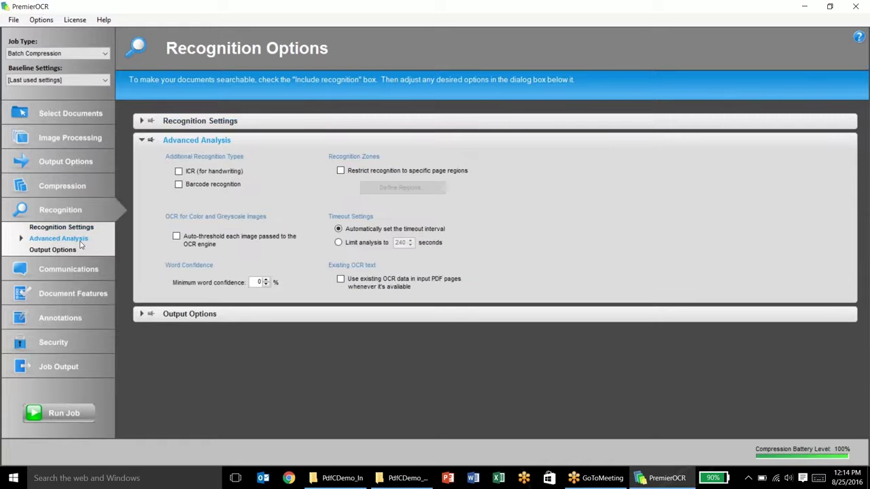
pyautogui.click(68, 251)
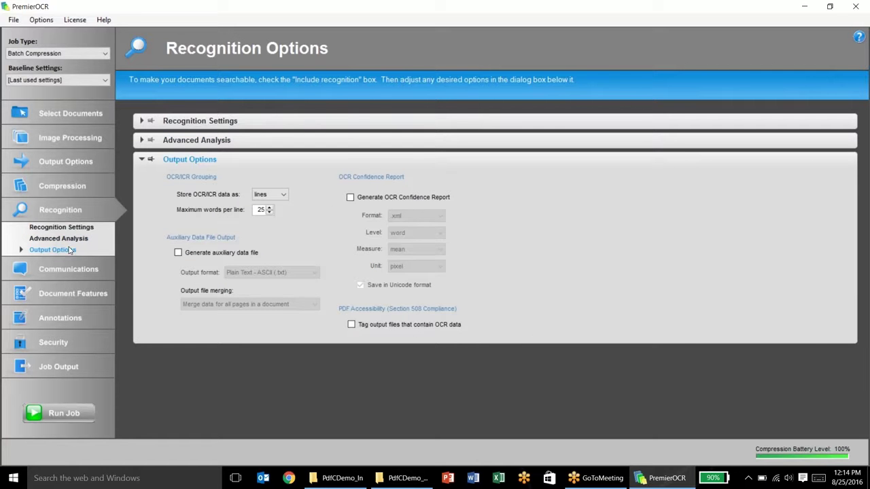
pyautogui.click(178, 253)
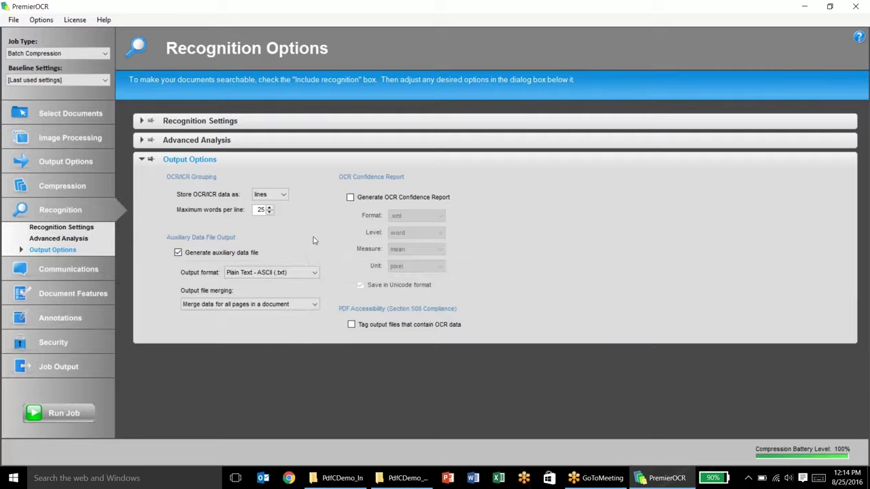
pyautogui.click(303, 274)
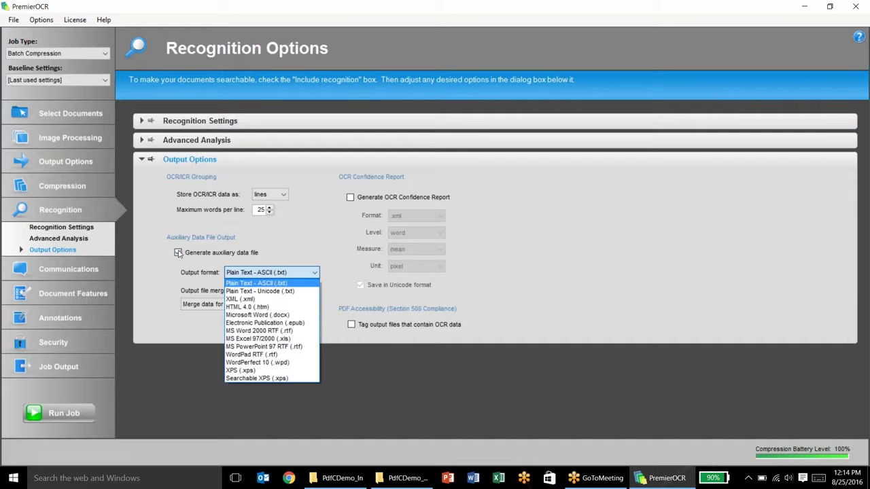
pyautogui.click(180, 254)
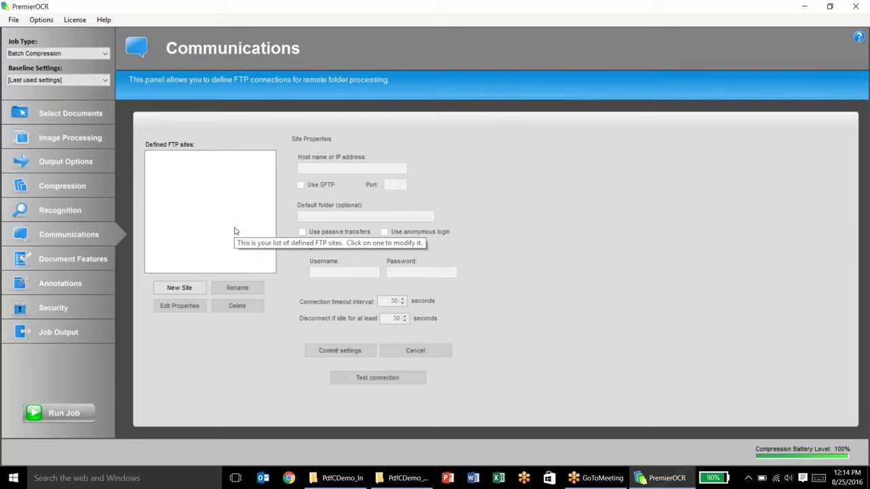
# - Review Document Information, Custom Metadata and Viewer Preferences under Document Features, leaving them unchanged
pyautogui.click(97, 260)
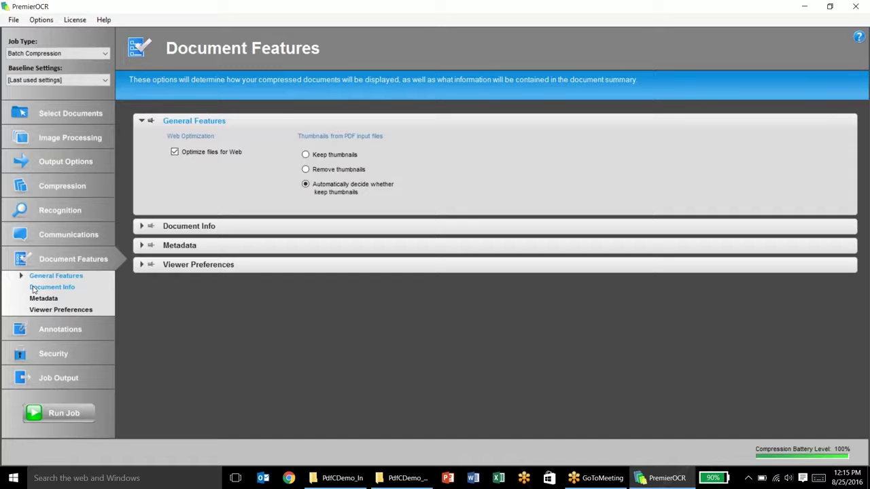
pyautogui.click(32, 289)
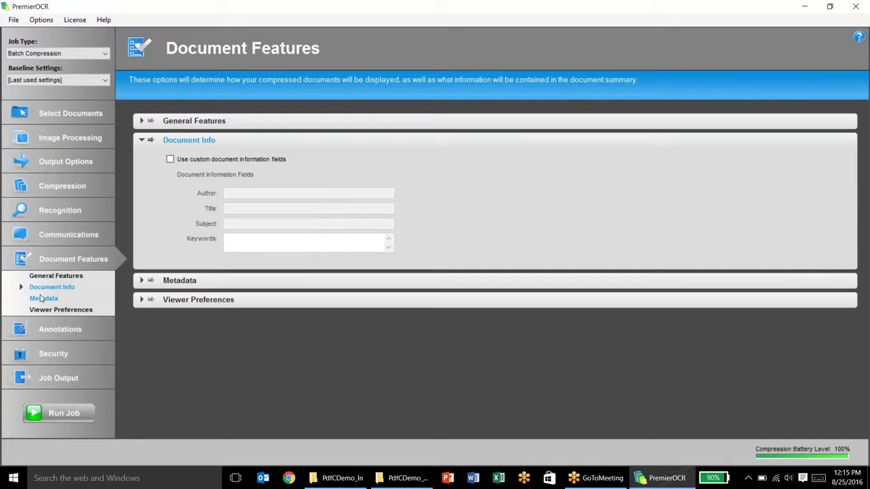
pyautogui.click(41, 298)
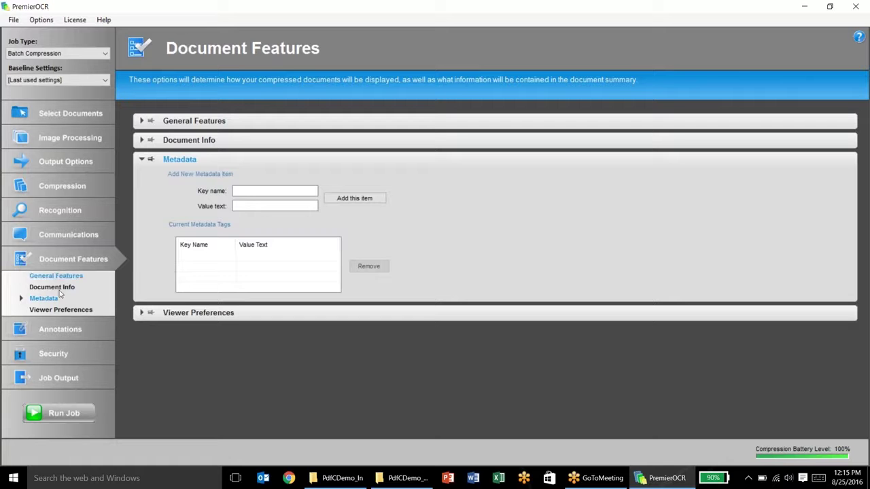
pyautogui.click(43, 310)
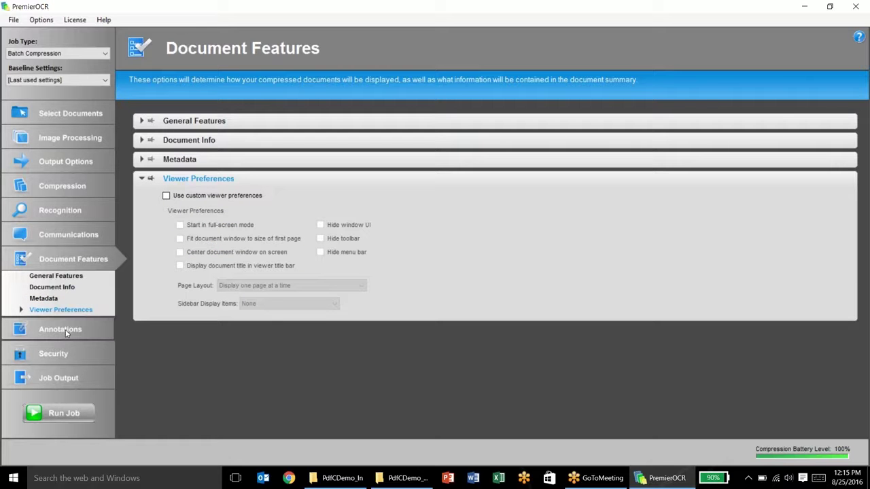
# - Review header, footer, stamp, watermark and security settings unchanged, then return to Select Documents
pyautogui.click(59, 330)
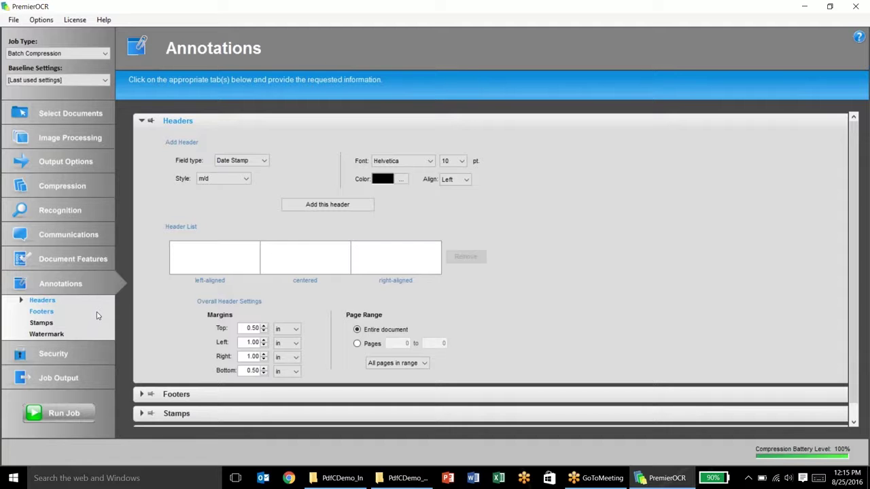
pyautogui.click(54, 312)
pyautogui.click(68, 324)
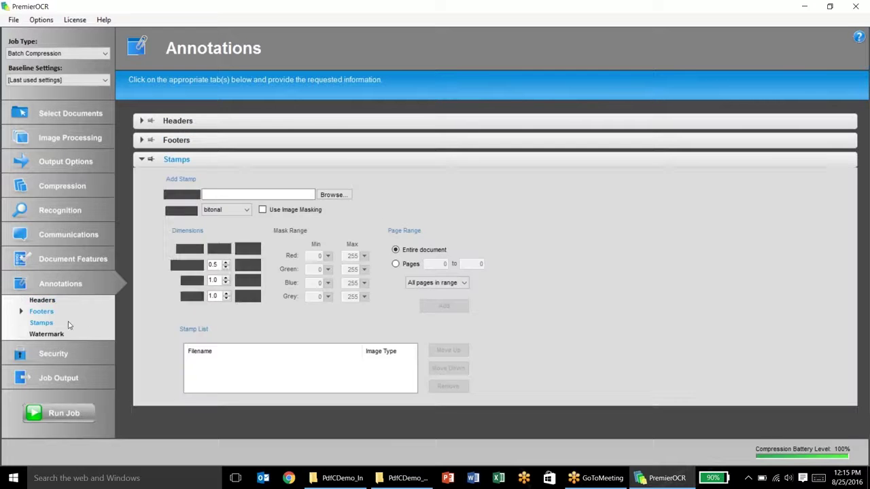
pyautogui.click(67, 333)
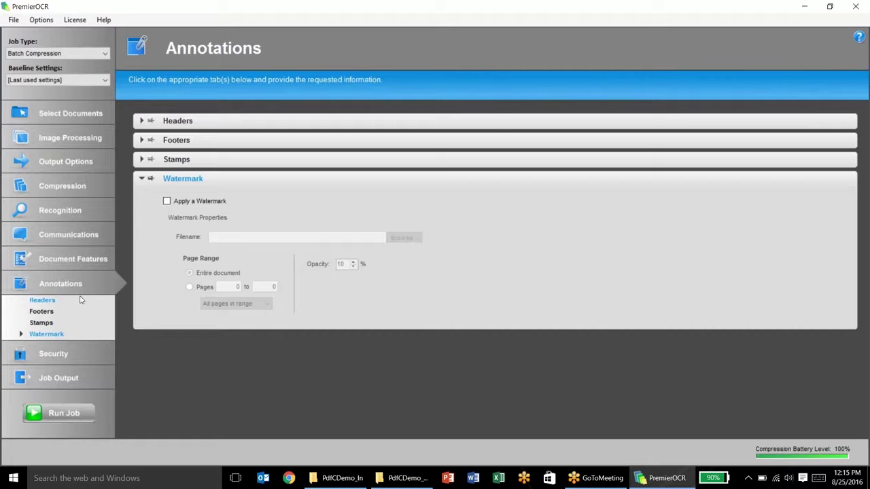
pyautogui.click(80, 301)
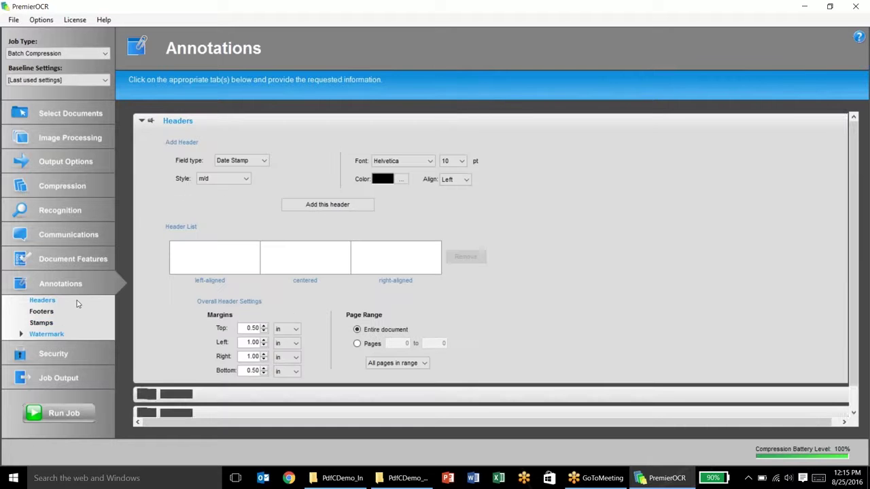
pyautogui.click(239, 162)
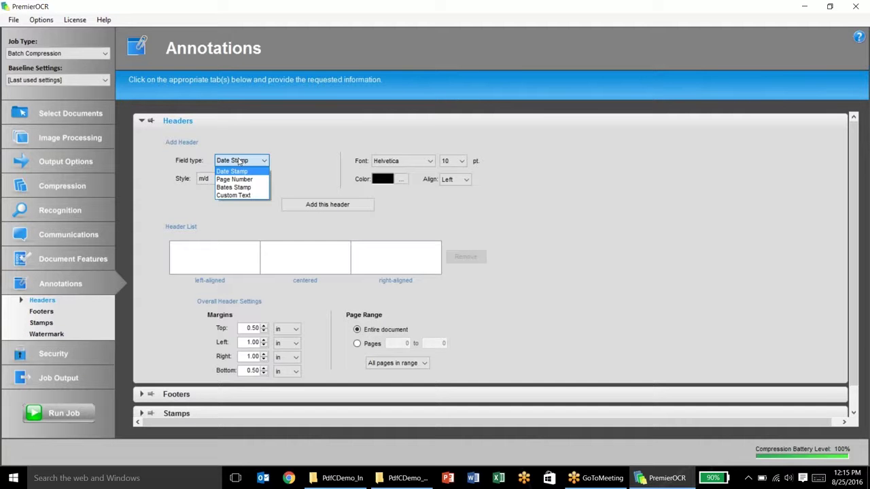
pyautogui.click(47, 353)
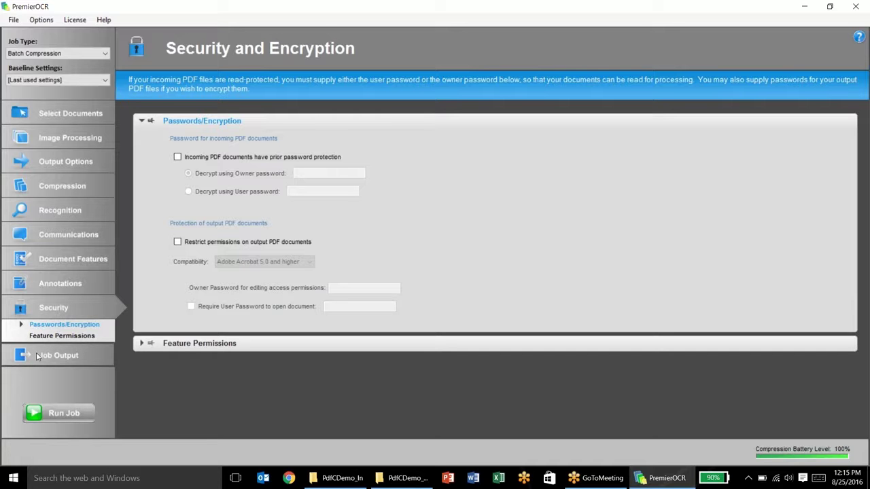
pyautogui.click(50, 113)
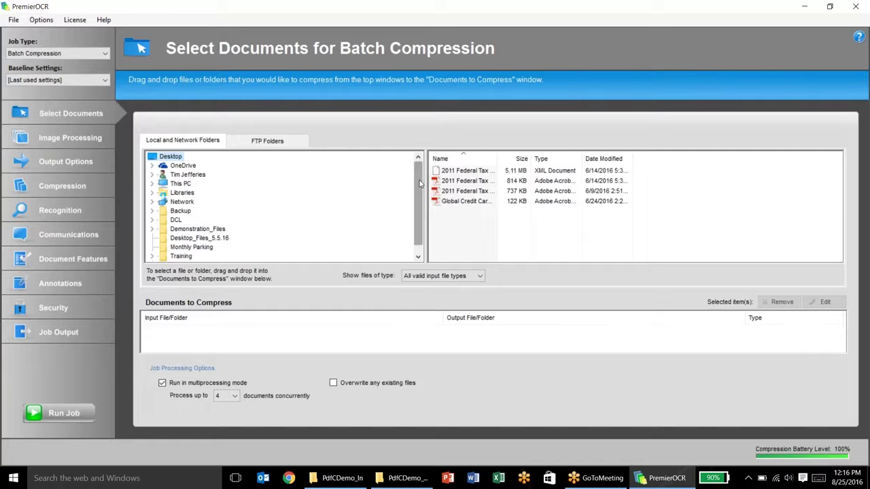
# - Expand Demonstration_Files and drag the PdfCDemo_In scan folder into the Documents to Compress list
pyautogui.click(152, 229)
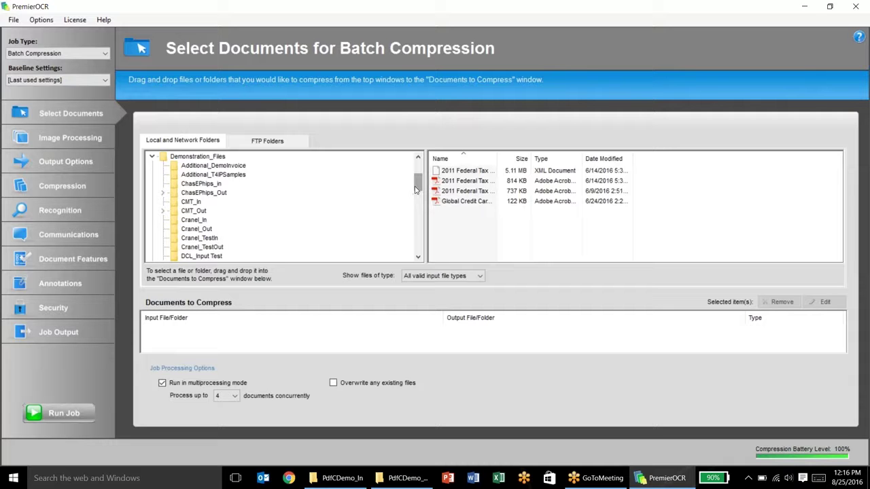
pyautogui.moveTo(417, 187); pyautogui.dragTo(418, 224)
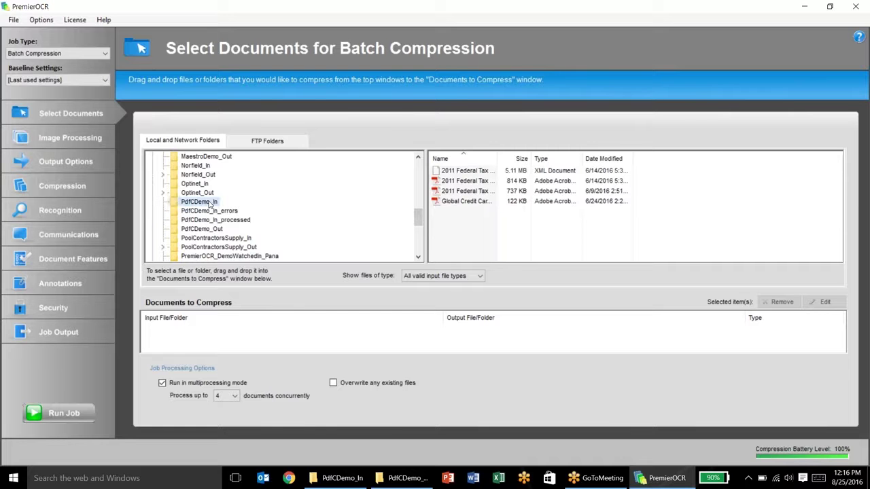
pyautogui.click(211, 202)
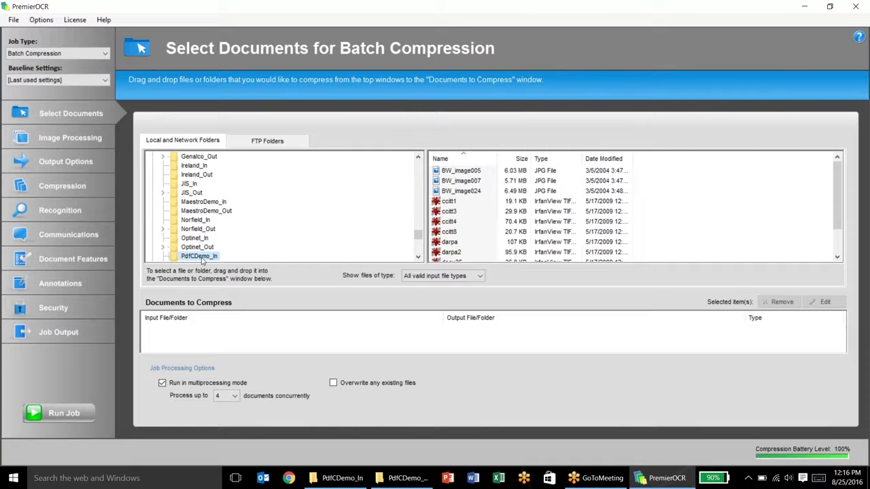
pyautogui.moveTo(202, 261); pyautogui.dragTo(206, 340)
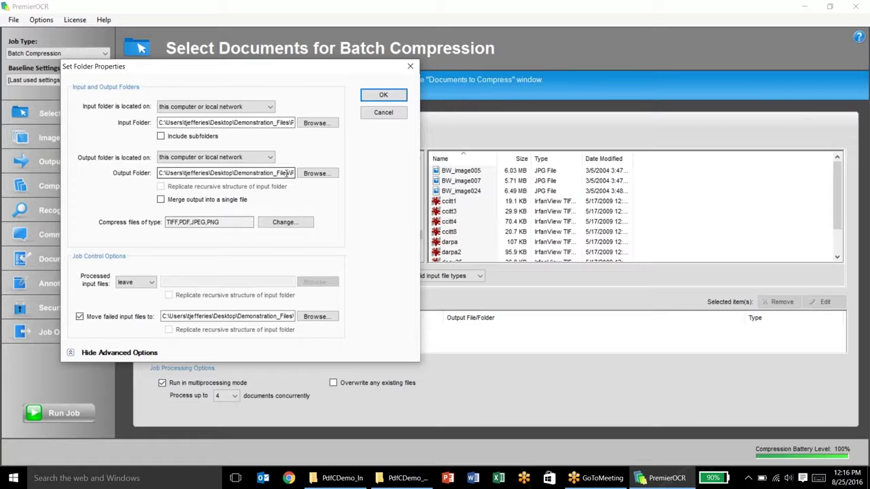
# - Set the folder's output folder to PdfCDemo_Out
pyautogui.click(317, 173)
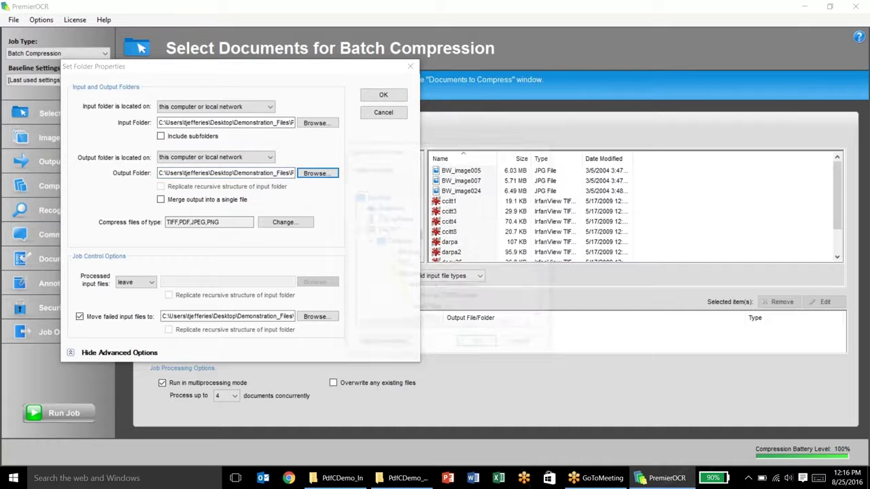
pyautogui.moveTo(541, 204); pyautogui.dragTo(541, 259)
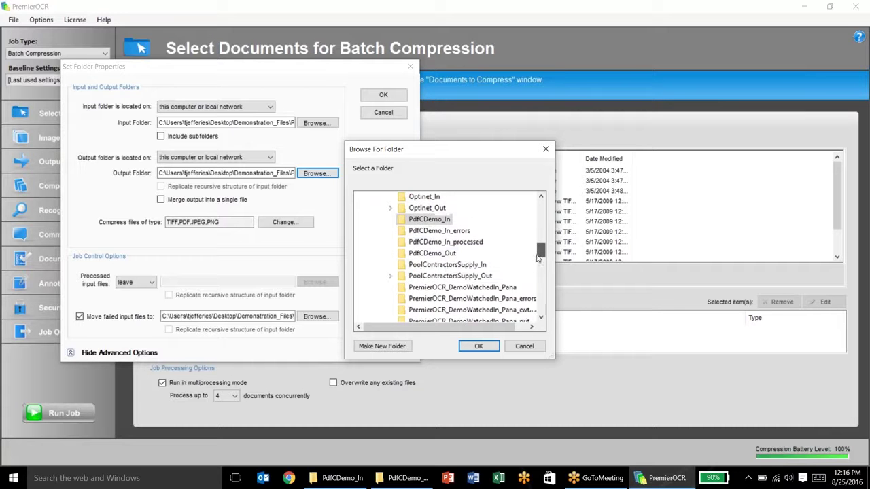
pyautogui.click(441, 253)
pyautogui.click(478, 346)
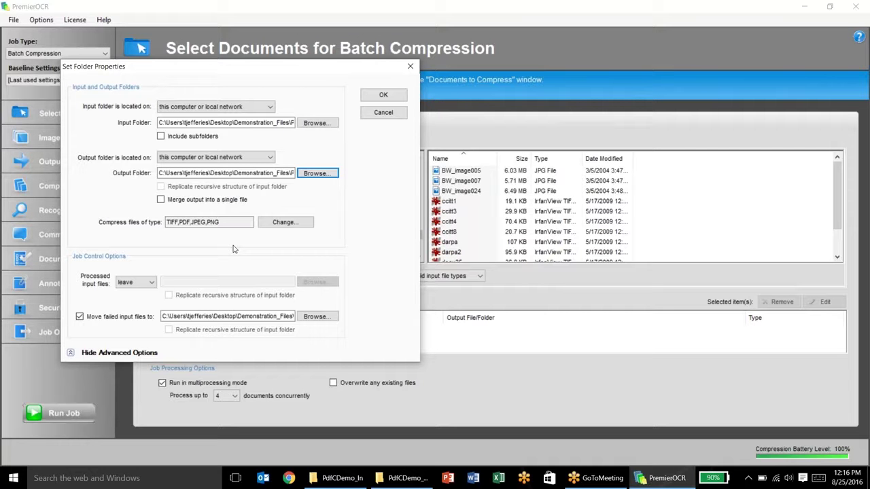
# - Keep TIFF, PDF, JPEG and PNG inputs, leave processed files in place, and confirm
pyautogui.click(292, 230)
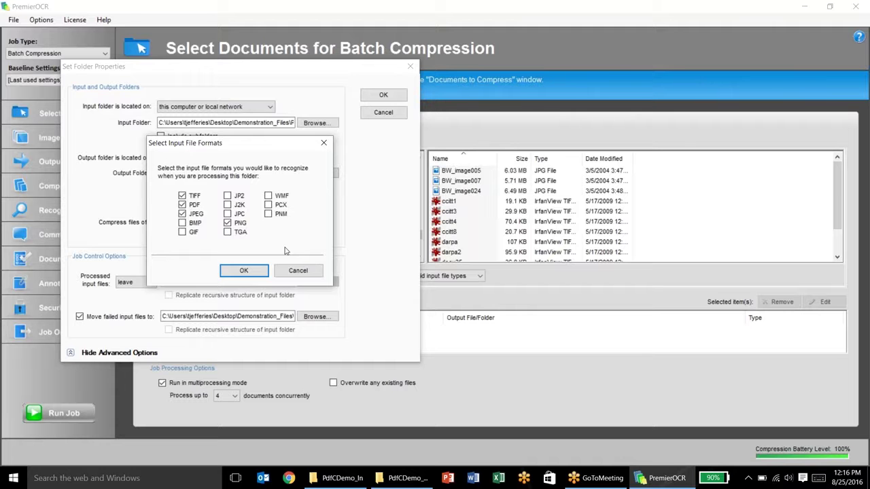
pyautogui.click(244, 271)
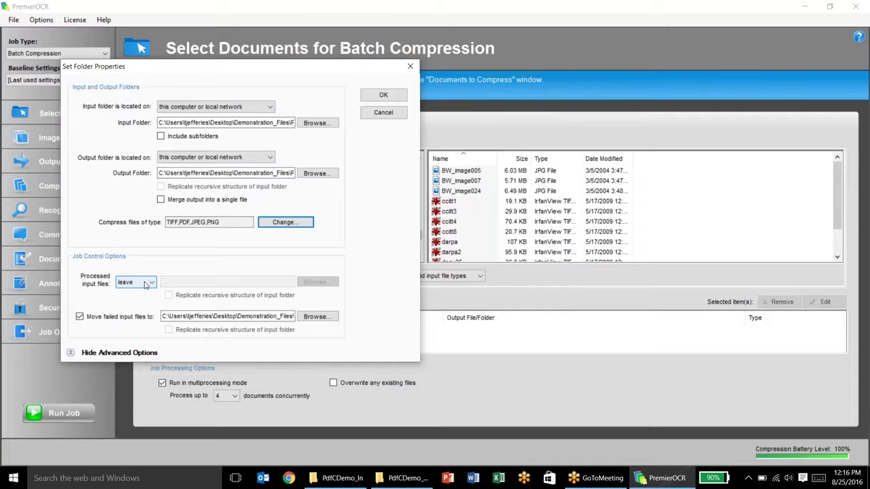
pyautogui.click(144, 285)
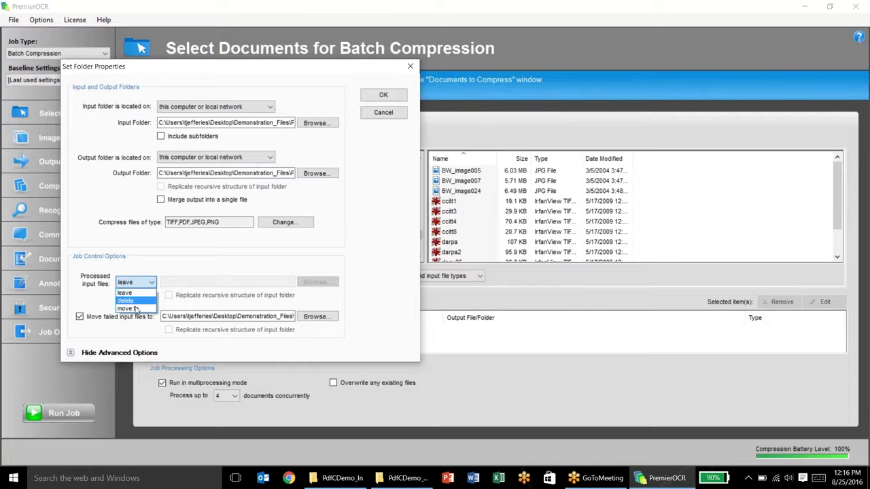
pyautogui.click(126, 292)
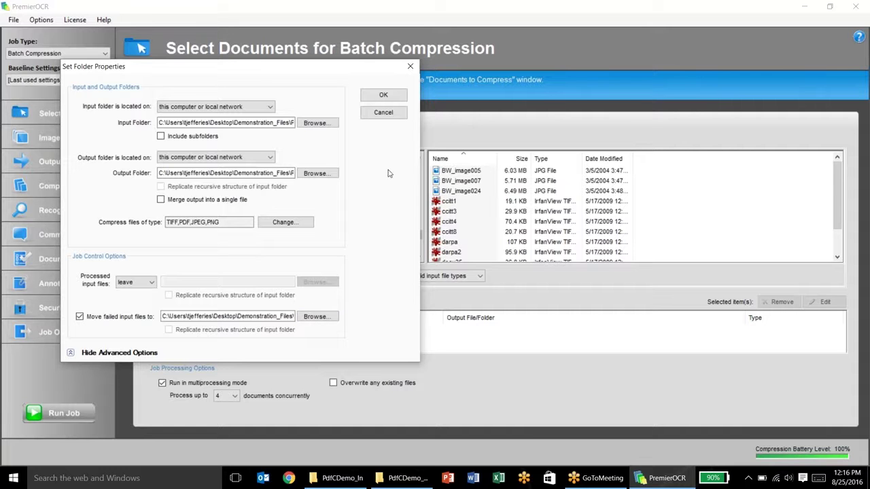
pyautogui.click(384, 94)
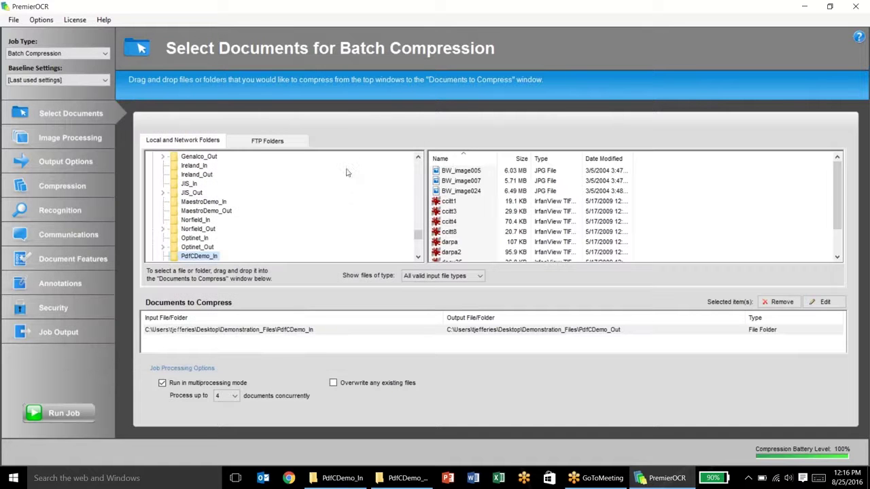
# - Run the batch compression job to completion, then bring up the PdfCDemo_In folder of originals
pyautogui.click(34, 413)
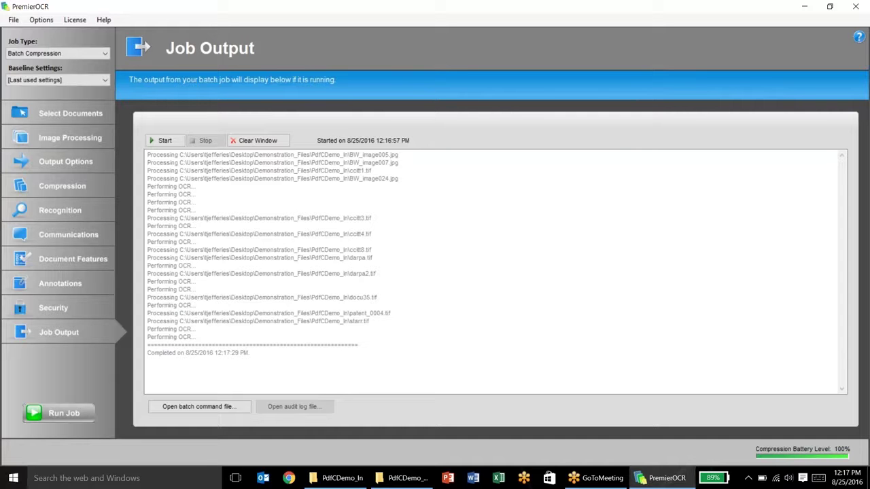
pyautogui.click(348, 477)
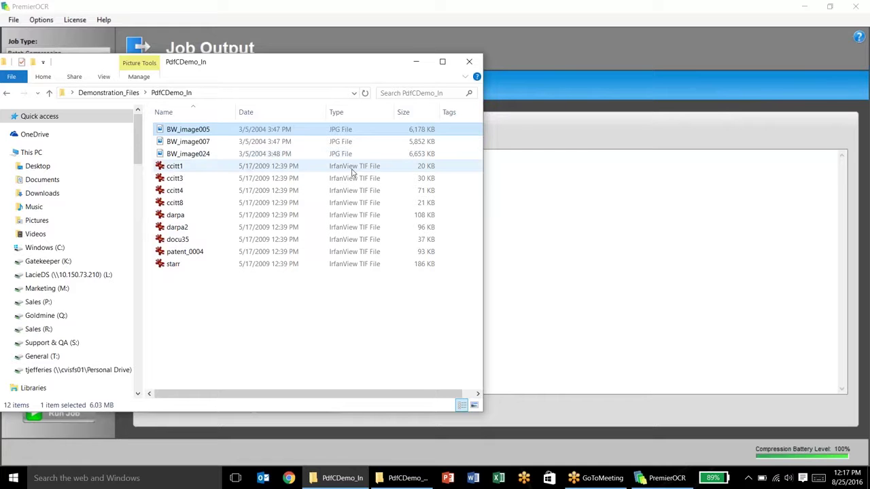
# - In PdfCDemo_Out, sort by Type and delete the 12 text documents, keeping the PDFs
pyautogui.click(408, 479)
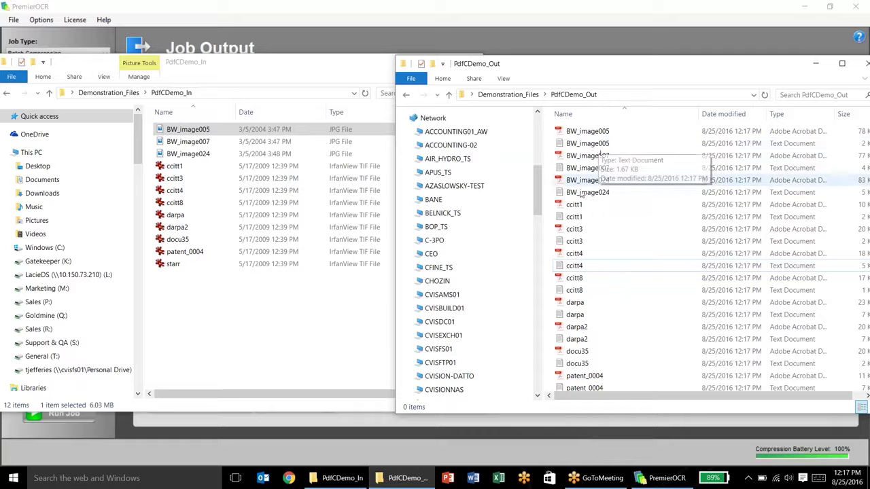
pyautogui.click(778, 113)
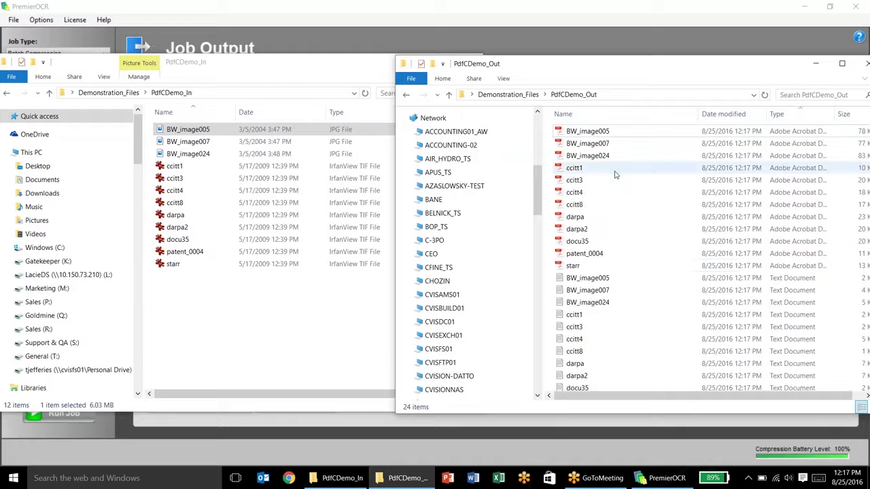
pyautogui.click(581, 279)
pyautogui.scroll(-3, 591, 293)
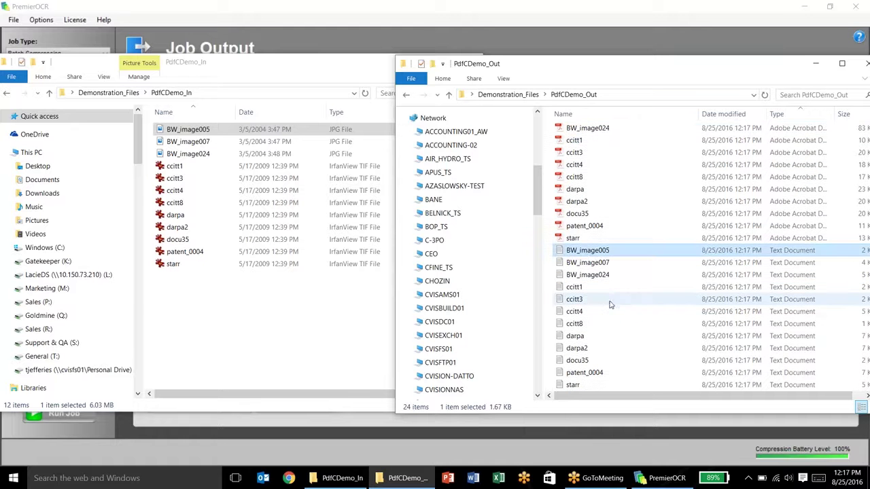
pyautogui.keyDown('shift'); pyautogui.click(573, 386); pyautogui.keyUp('shift')
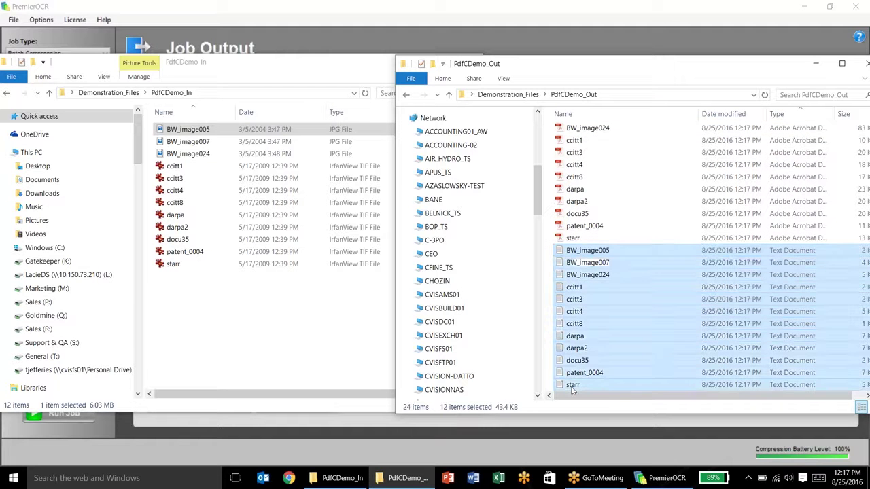
pyautogui.press('Delete')
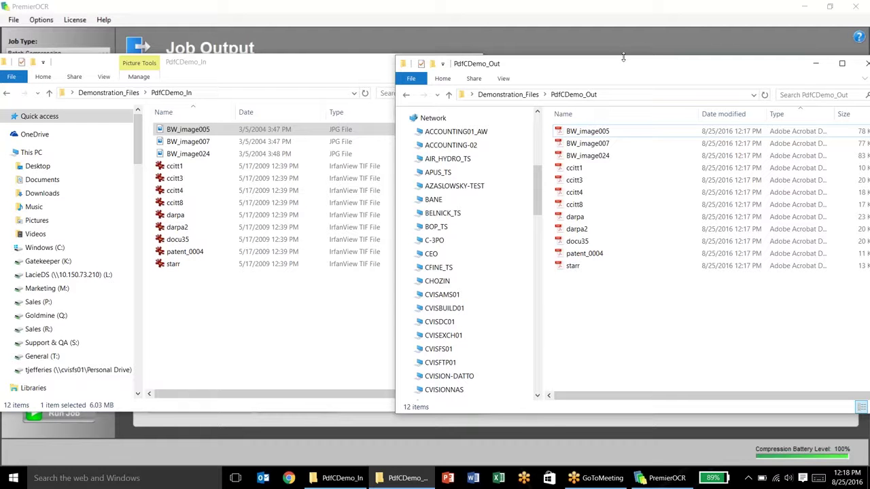
# - Open the original BW_image005.jpg in Photos and the compressed BW_image005.pdf in Acrobat Reader
pyautogui.moveTo(621, 65); pyautogui.dragTo(611, 64)
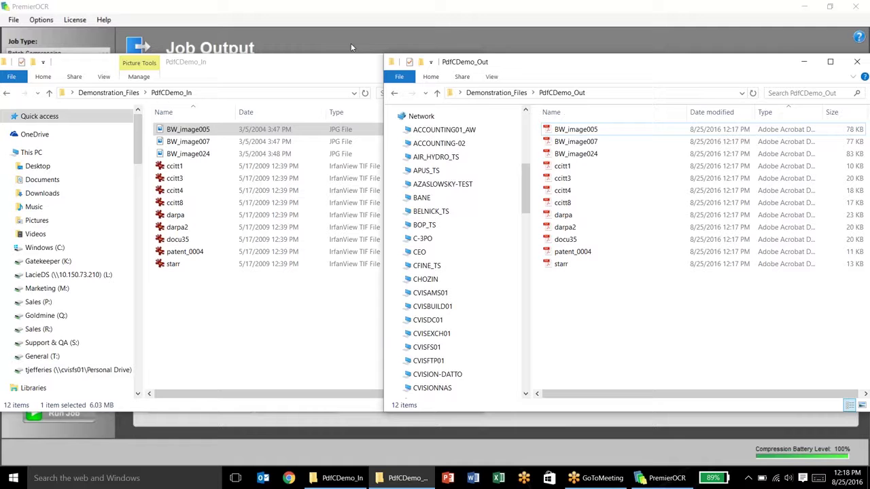
pyautogui.click(315, 61)
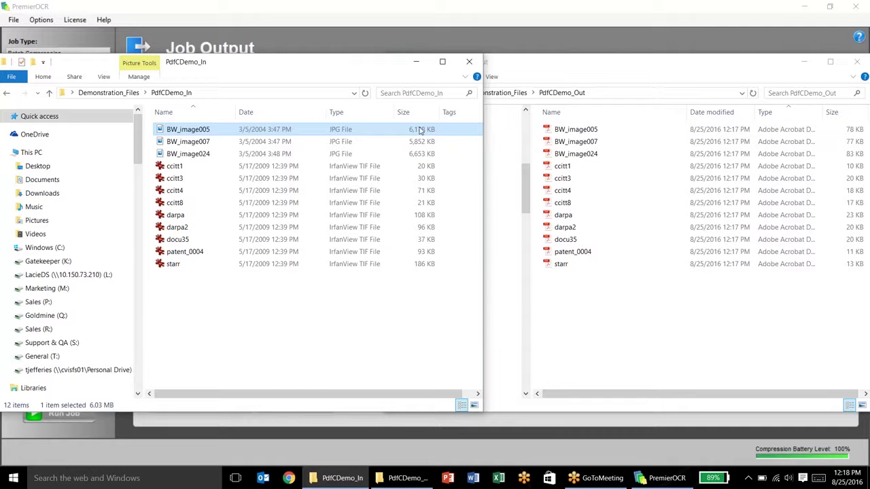
pyautogui.moveTo(420, 129); pyautogui.dragTo(476, 133)
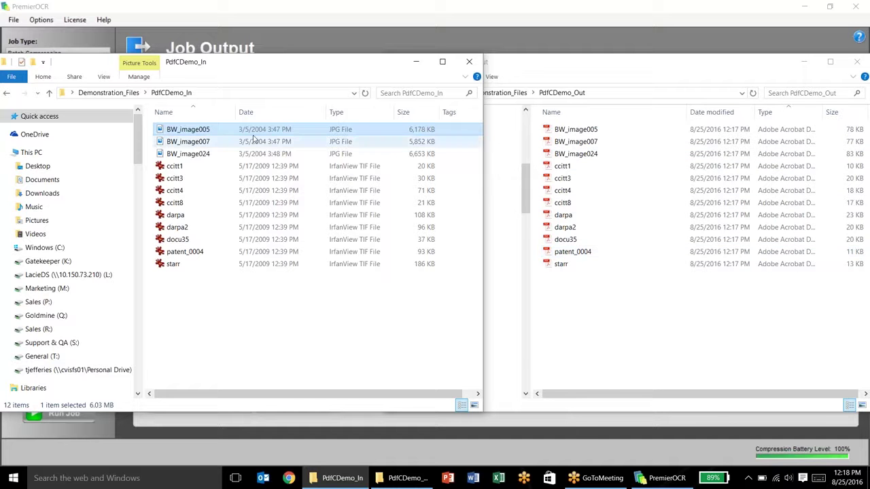
pyautogui.doubleClick(219, 131)
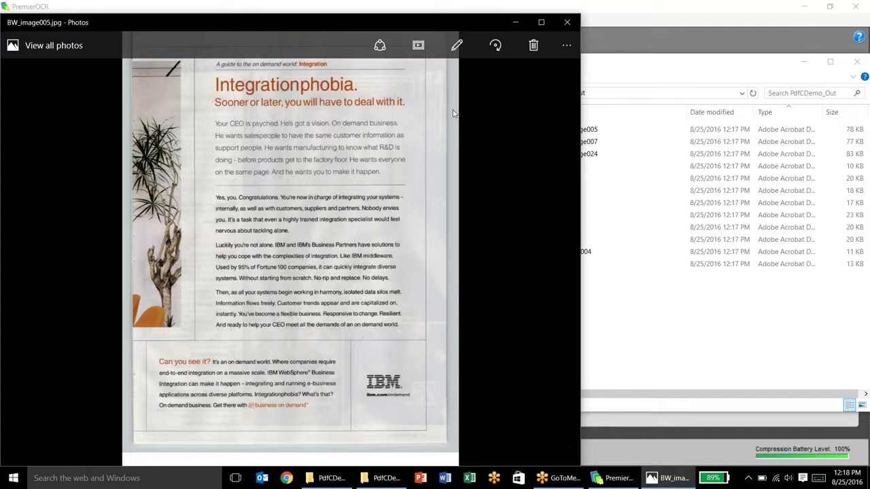
pyautogui.doubleClick(610, 132)
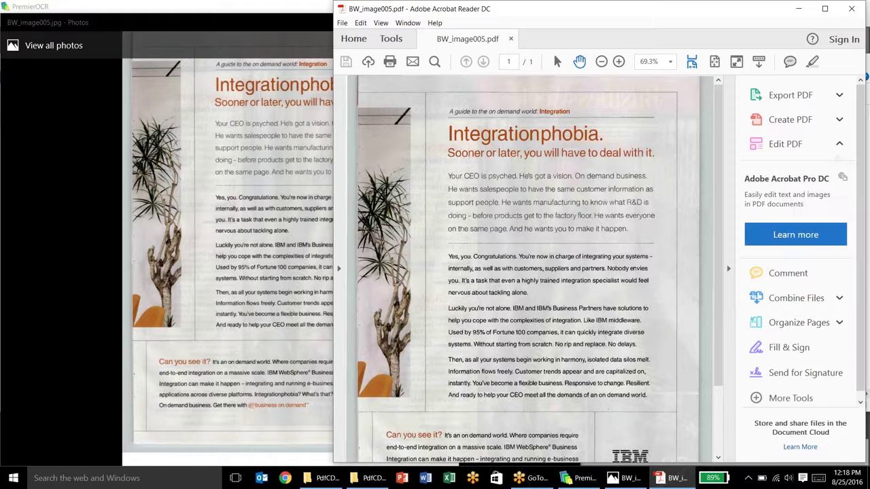
# - Select all the PDF's text to confirm it is selectable, then search it for 'CEO'
pyautogui.hotkey('ctrl', 'a')
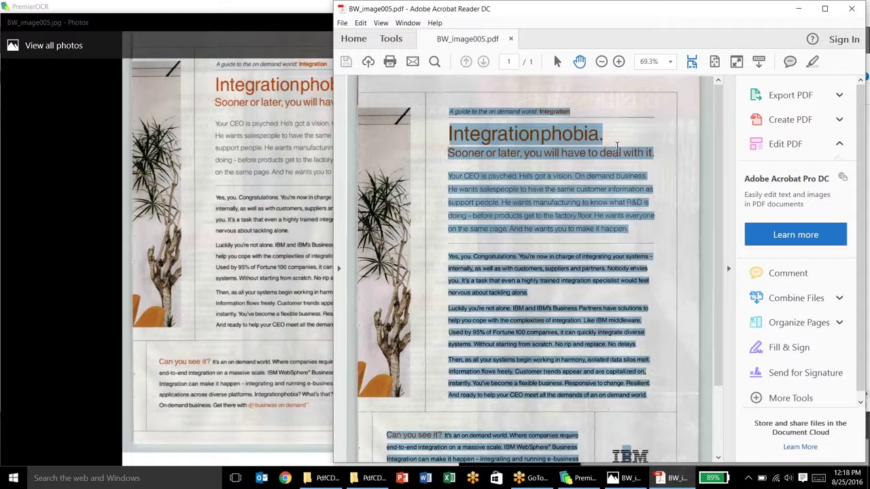
pyautogui.hotkey('ctrl', 'shift', 'a')
pyautogui.hotkey('ctrl', 'f')
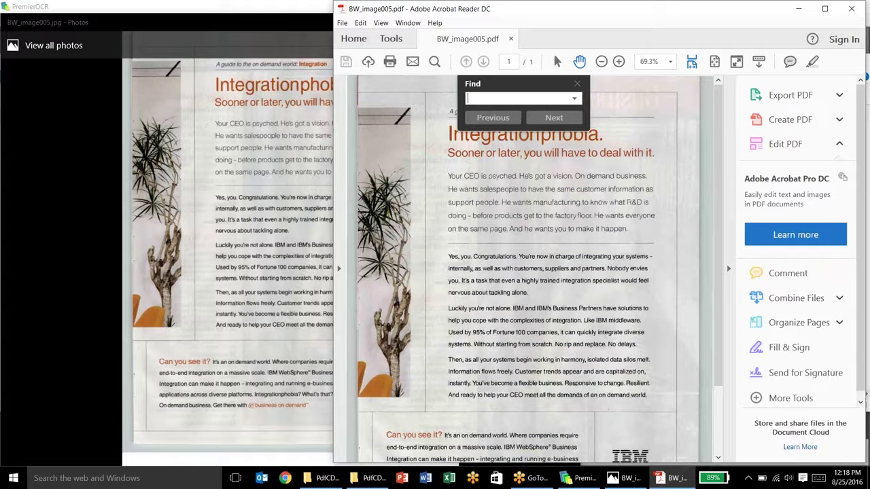
pyautogui.write('CEO')
pyautogui.press('Return')
pyautogui.press('Return')
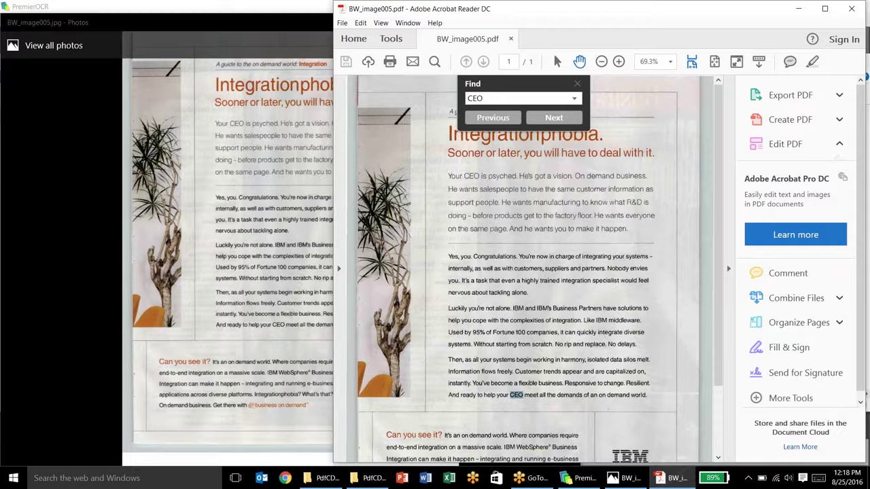